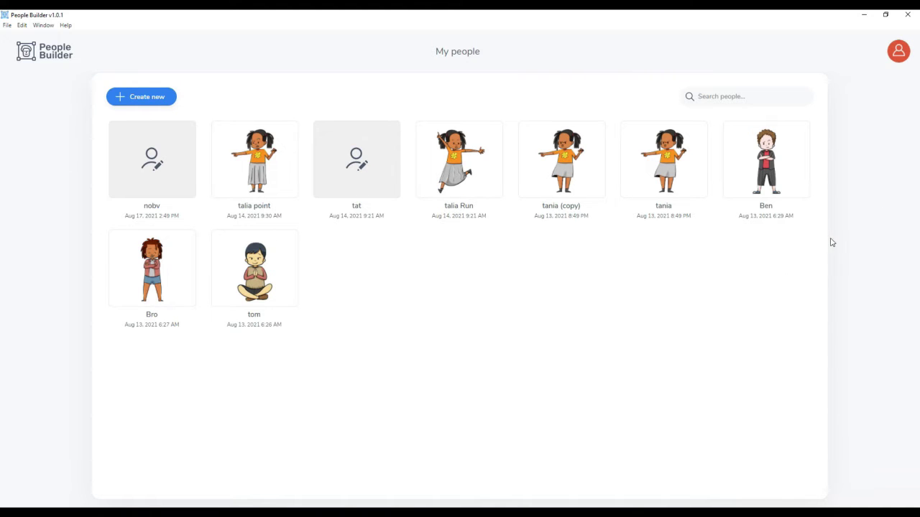
Step: Create a new person named maria and browse the female preset poses
{"action": "left_click", "coordinate": [141, 99]}
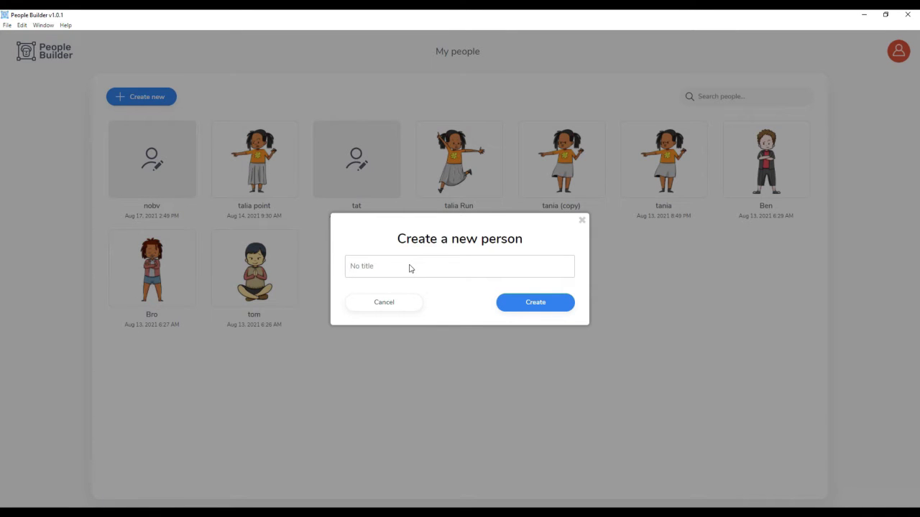
{"action": "type", "text": "maria"}
{"action": "left_click", "coordinate": [538, 302]}
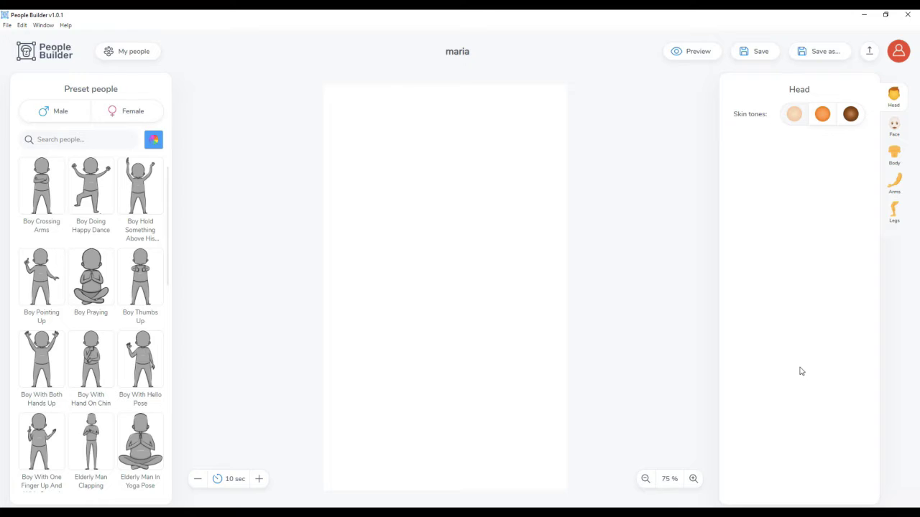
{"action": "left_click", "coordinate": [130, 113]}
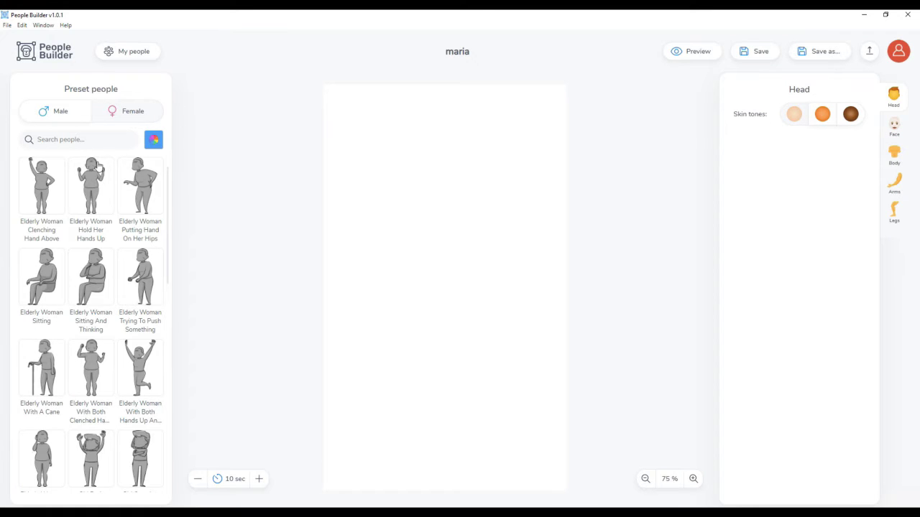
{"action": "scroll", "coordinate": [97, 215], "scroll_direction": "down", "scroll_amount": 10}
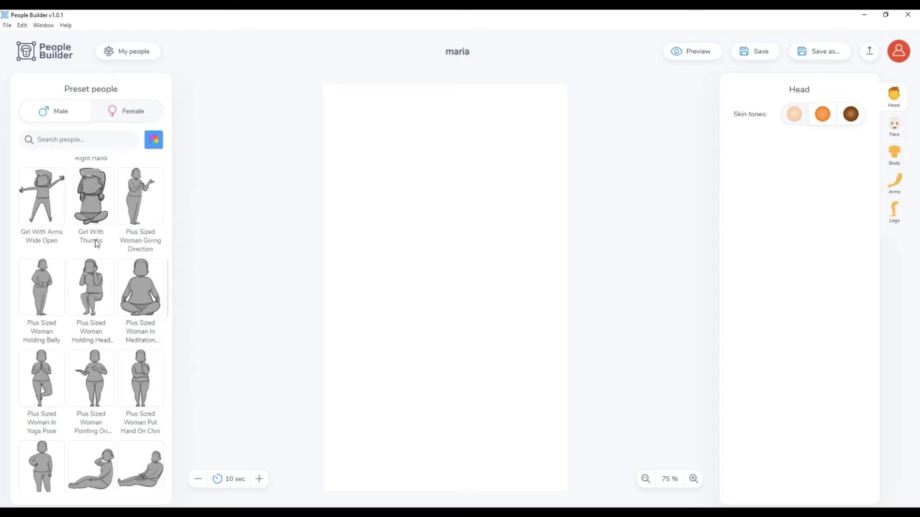
{"action": "scroll", "coordinate": [96, 243], "scroll_direction": "down", "scroll_amount": 5}
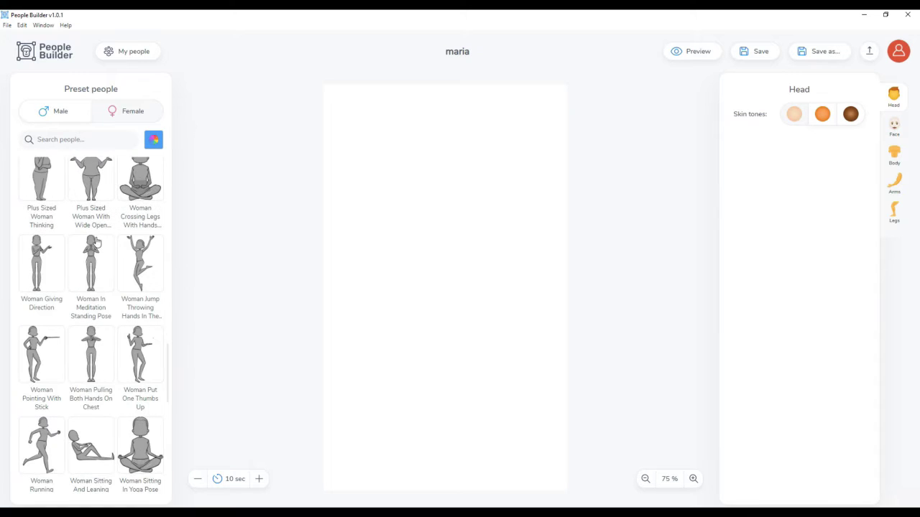
Step: Load the Woman In Meditation Standing Pose and give her blonde pigtails and a laughing face
{"action": "left_click", "coordinate": [100, 280]}
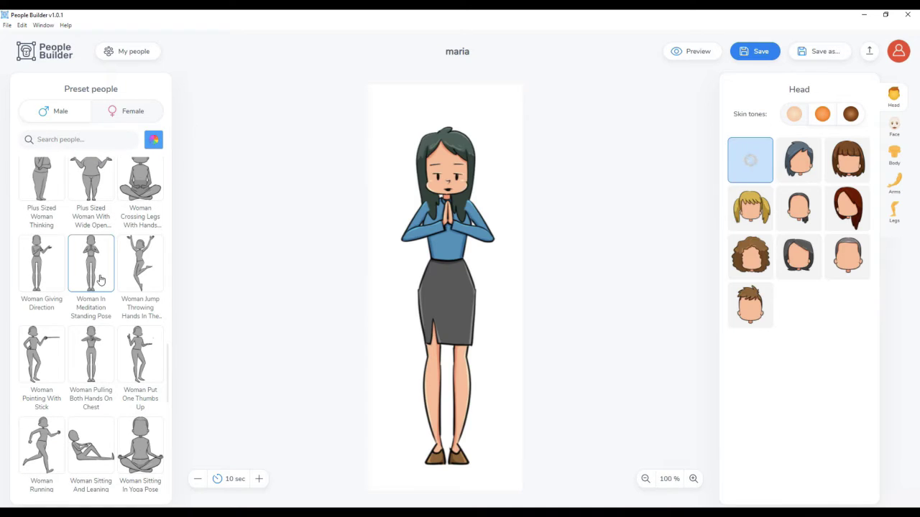
{"action": "left_click", "coordinate": [758, 206]}
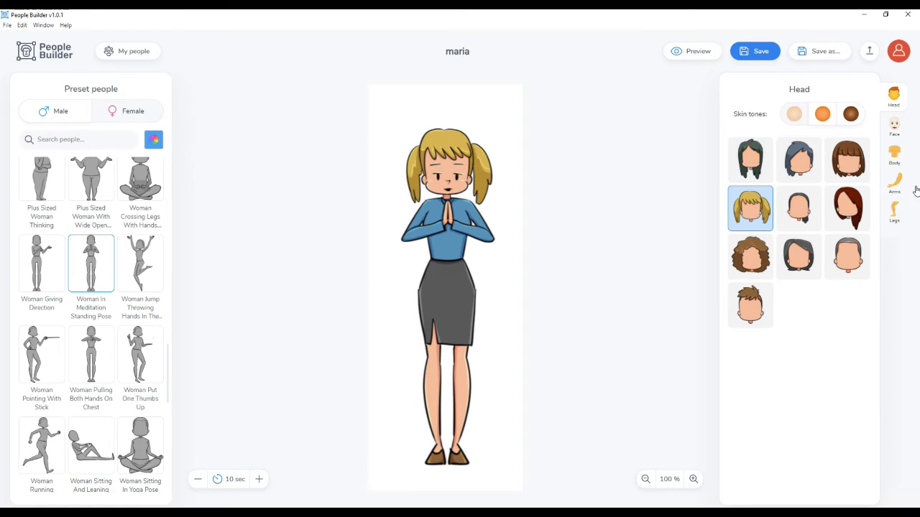
{"action": "left_click", "coordinate": [895, 127]}
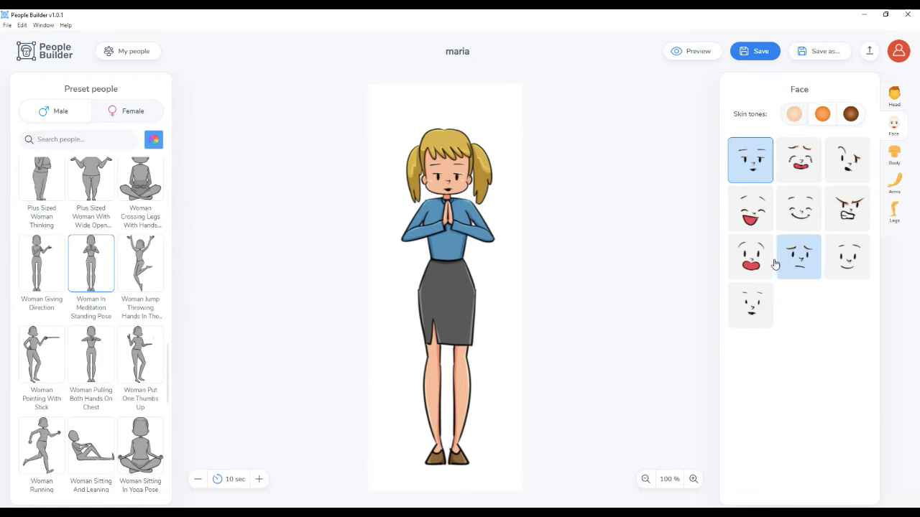
{"action": "left_click", "coordinate": [752, 219]}
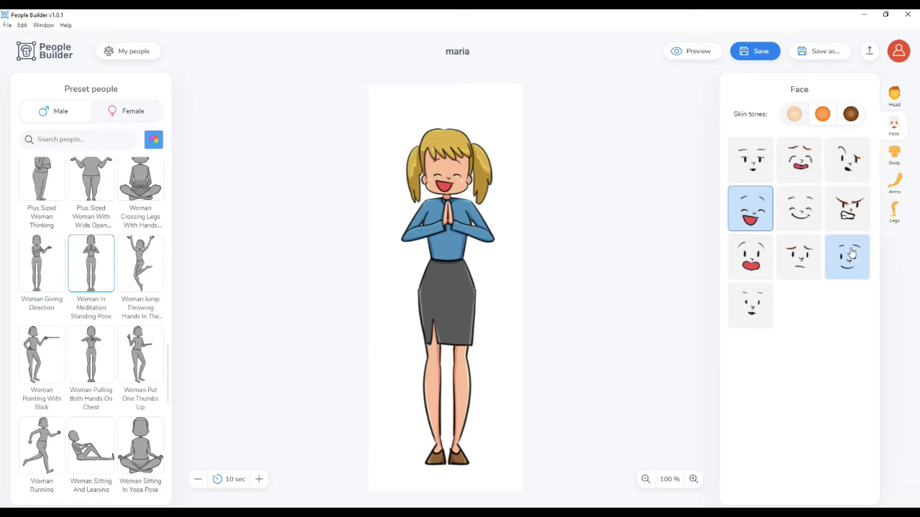
Step: Dress her in a grey vest over a red shirt and grey shorts
{"action": "left_click", "coordinate": [896, 154]}
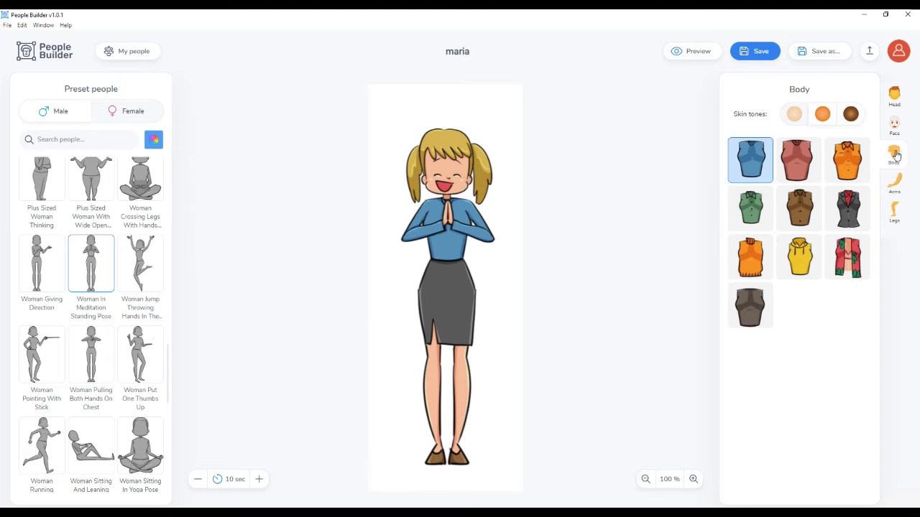
{"action": "left_click", "coordinate": [856, 223]}
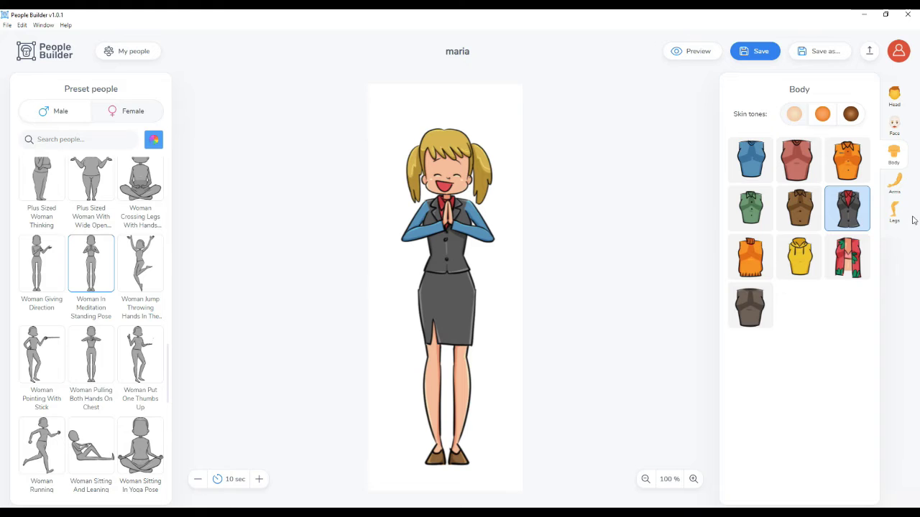
{"action": "left_click", "coordinate": [901, 187]}
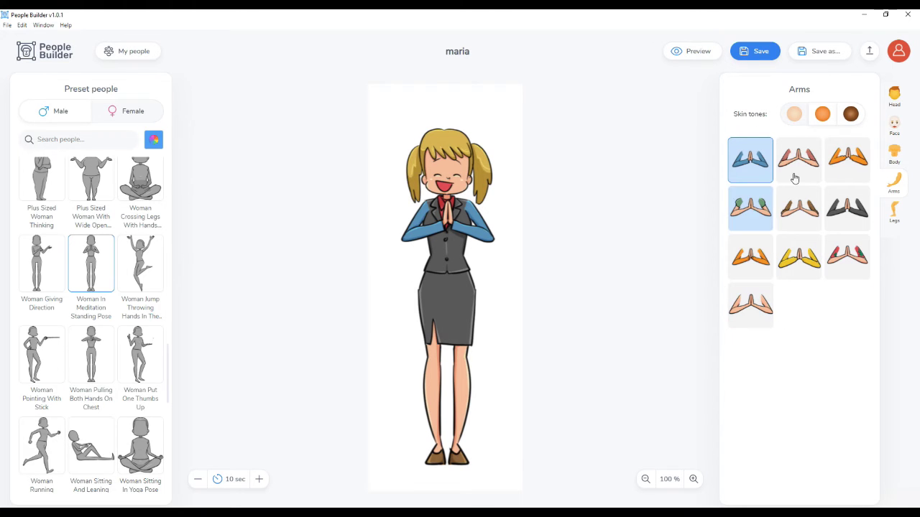
{"action": "left_click", "coordinate": [895, 212]}
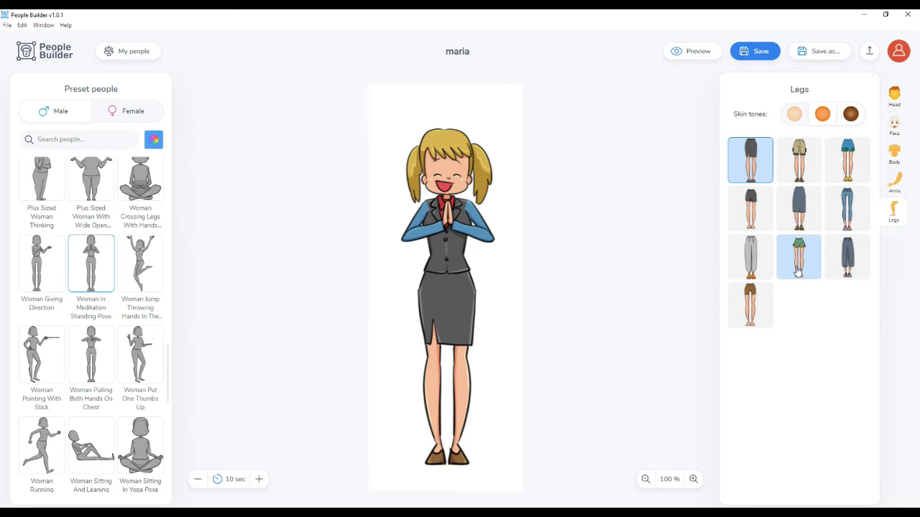
{"action": "left_click", "coordinate": [750, 218]}
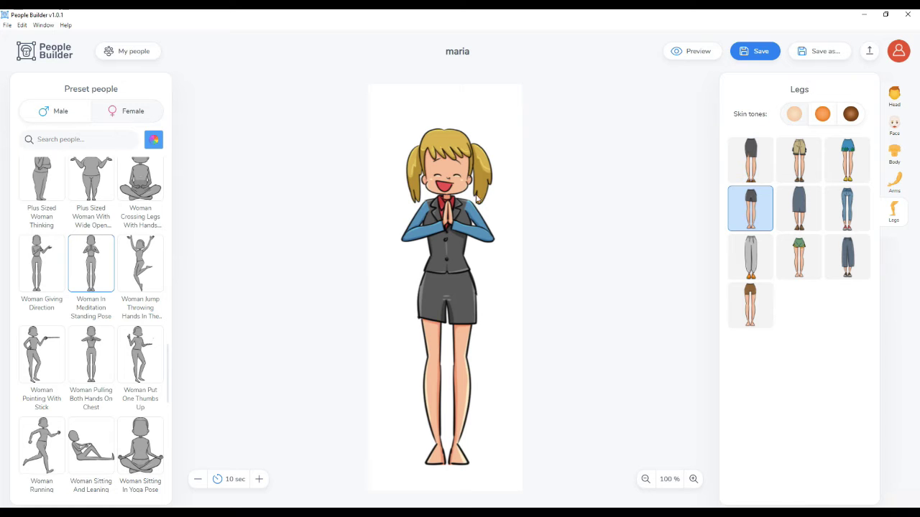
Step: Save maria and export her as maria.png to Pictures, then cancel the reopened export window
{"action": "left_click", "coordinate": [759, 53]}
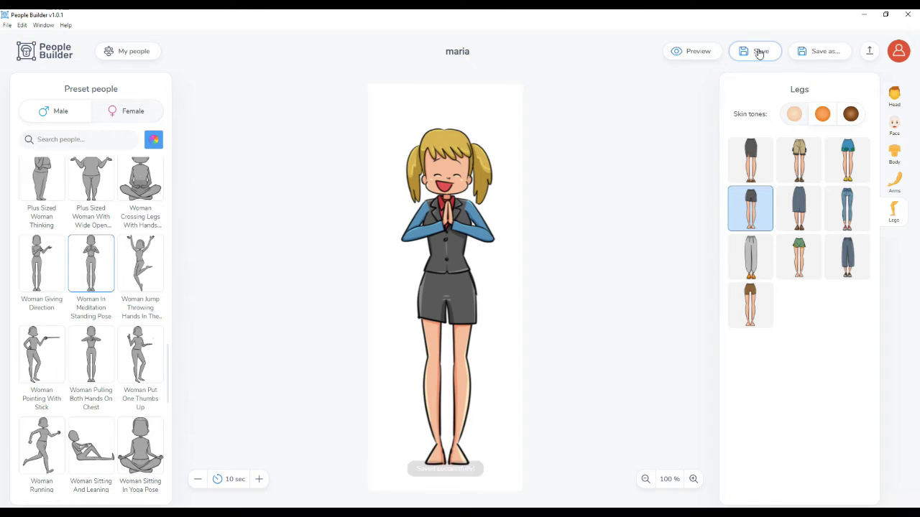
{"action": "left_click", "coordinate": [871, 50]}
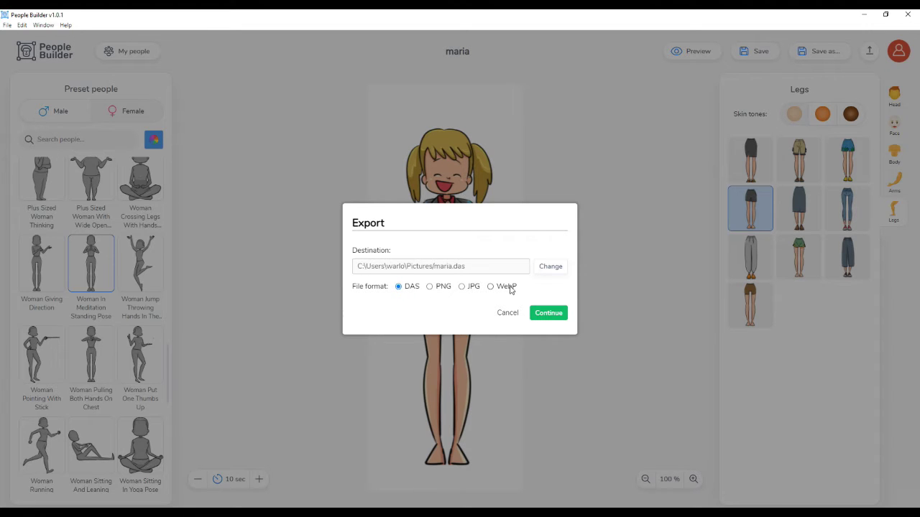
{"action": "left_click", "coordinate": [431, 288]}
{"action": "left_click", "coordinate": [549, 314]}
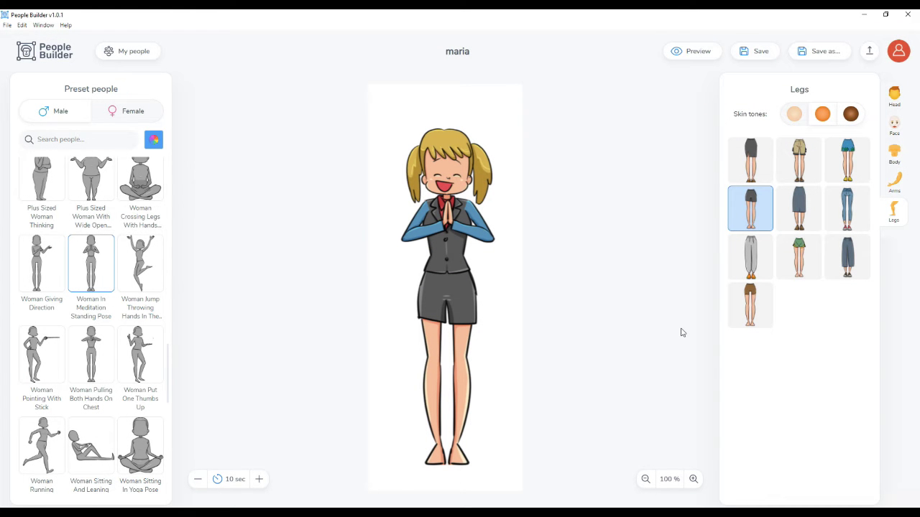
{"action": "left_click", "coordinate": [870, 51]}
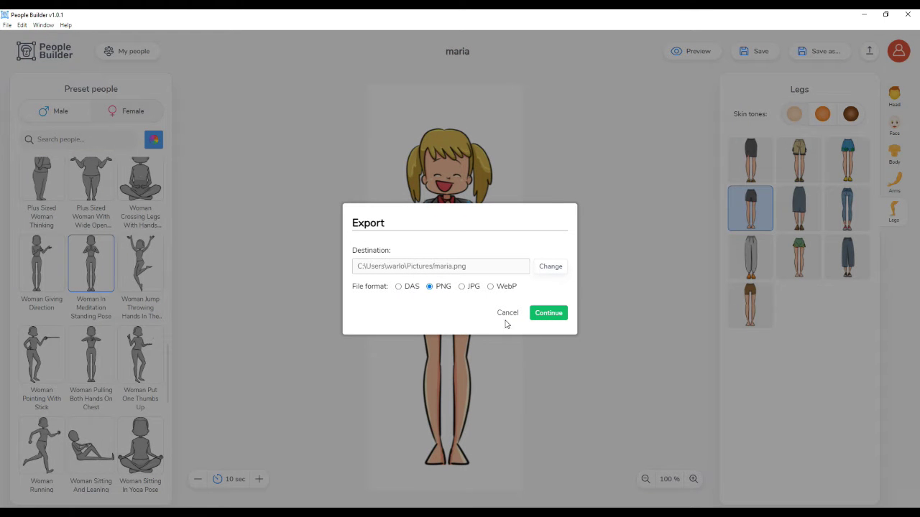
{"action": "left_click", "coordinate": [505, 314]}
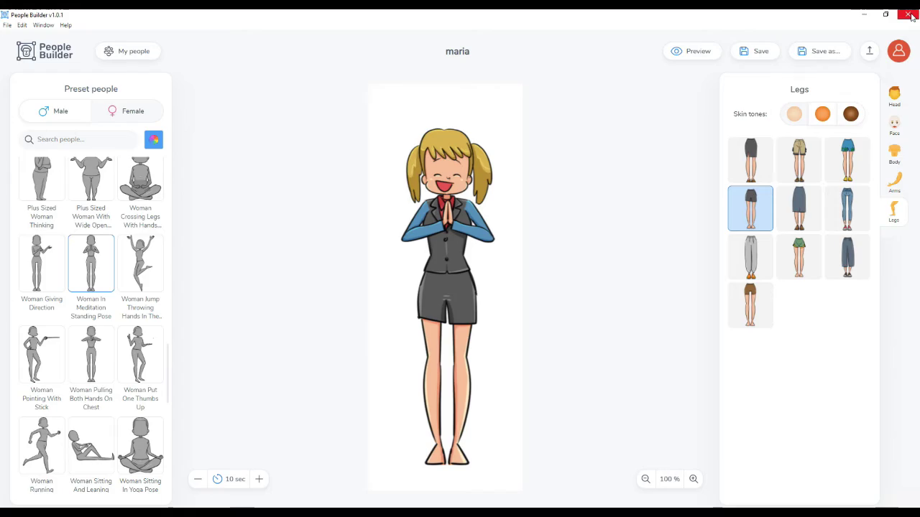
Step: Close People Builder and launch Affinity Designer from its desktop shortcut
{"action": "left_click", "coordinate": [912, 13]}
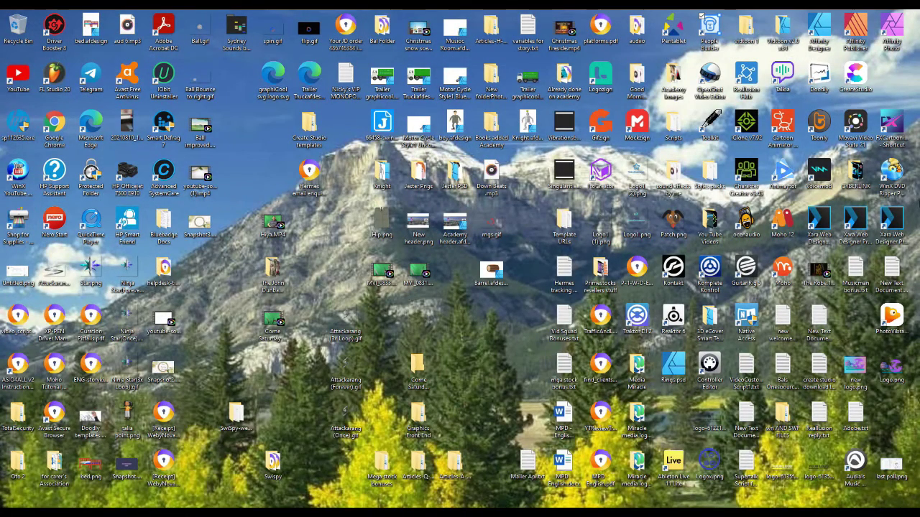
{"action": "left_click", "coordinate": [825, 33]}
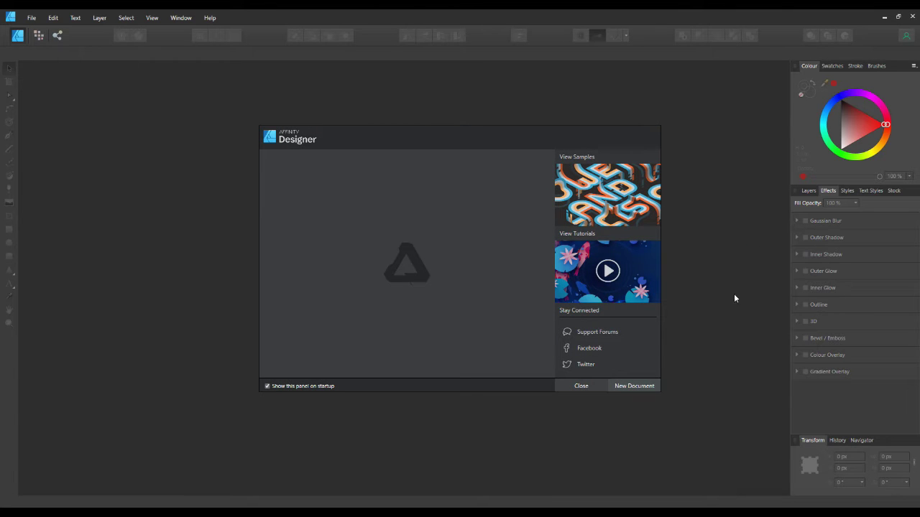
Step: Create a new A4 print document in portrait orientation
{"action": "left_click", "coordinate": [635, 386]}
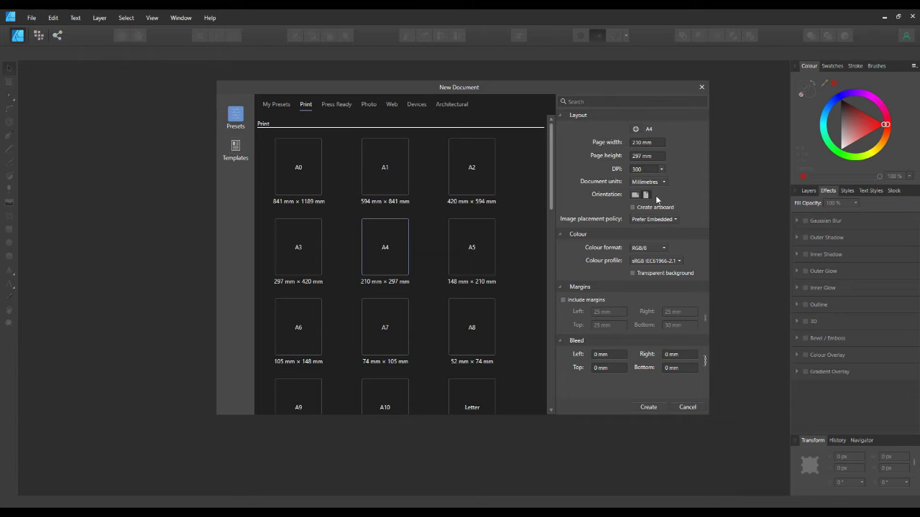
{"action": "left_click", "coordinate": [647, 194]}
{"action": "left_click", "coordinate": [656, 407]}
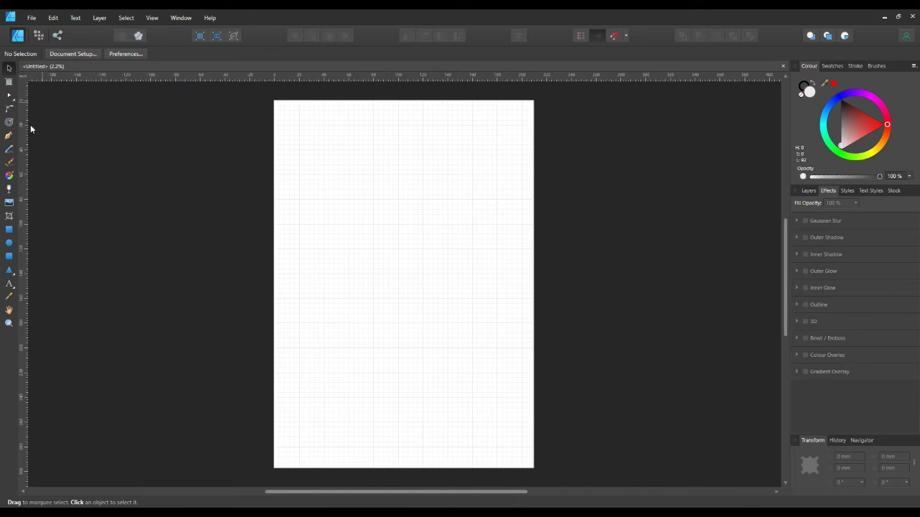
Step: Place maria.png from the Pictures folder onto the A4 page
{"action": "left_click", "coordinate": [9, 204]}
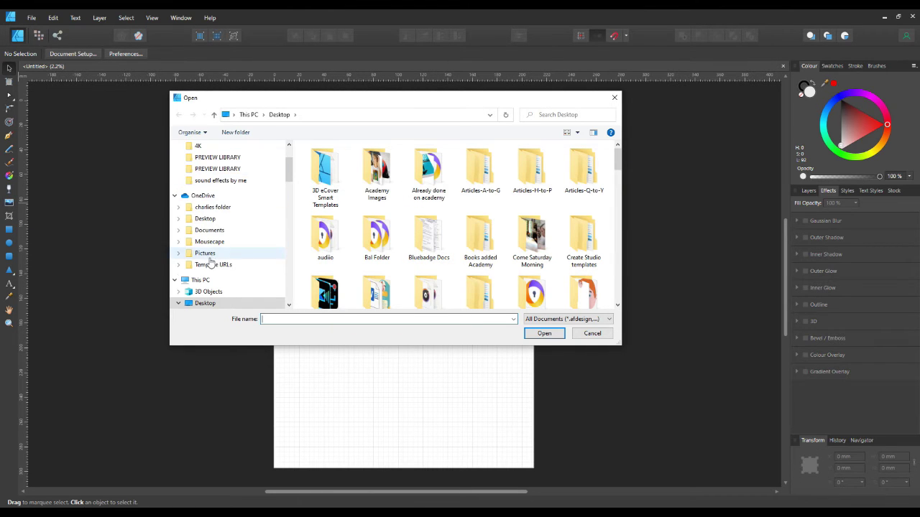
{"action": "scroll", "coordinate": [273, 176], "scroll_direction": "up", "scroll_amount": 3}
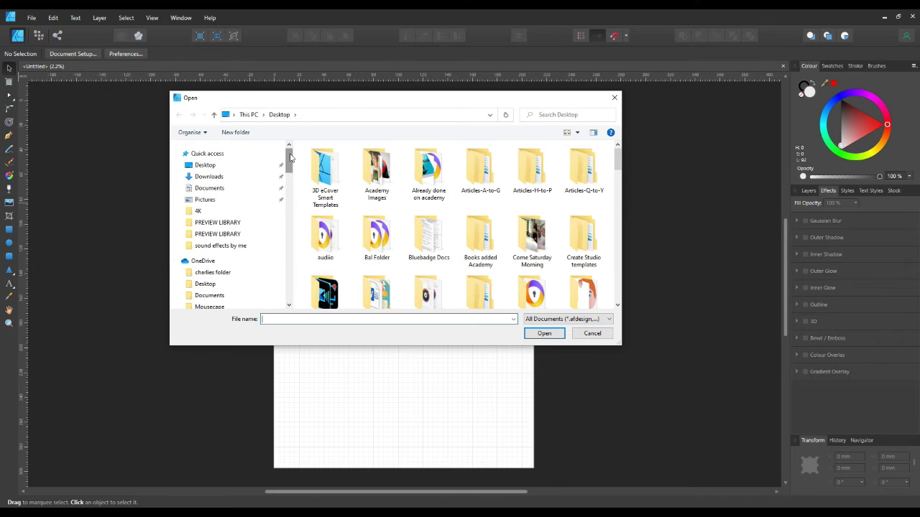
{"action": "left_click", "coordinate": [204, 199]}
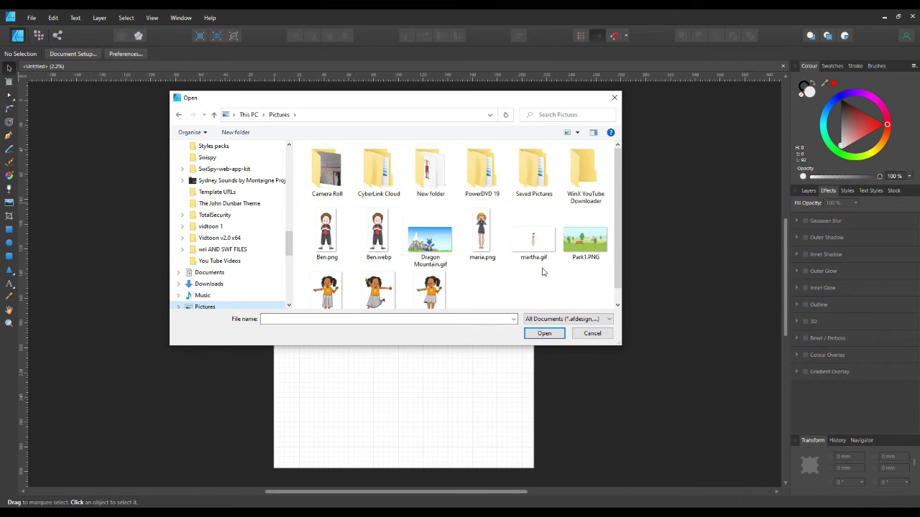
{"action": "left_click", "coordinate": [490, 242]}
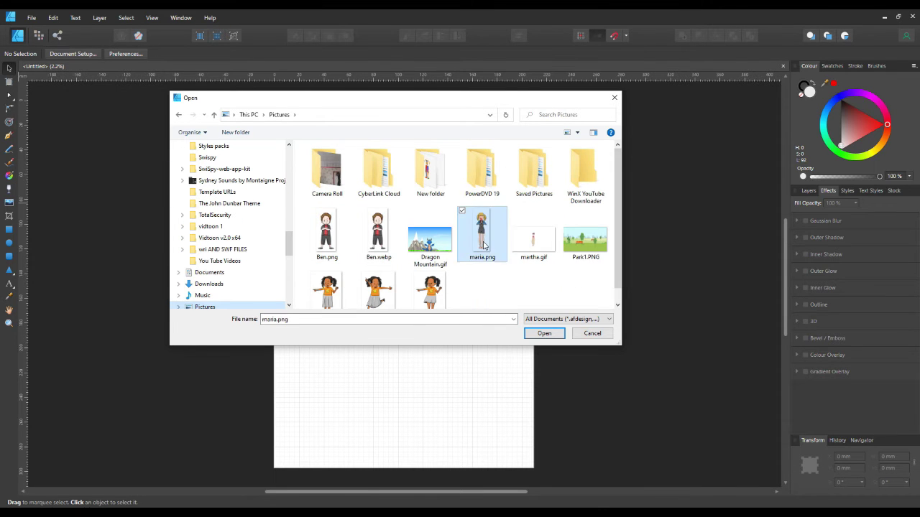
{"action": "left_click", "coordinate": [544, 333]}
{"action": "left_click_drag", "start_coordinate": [323, 130], "coordinate": [603, 391]}
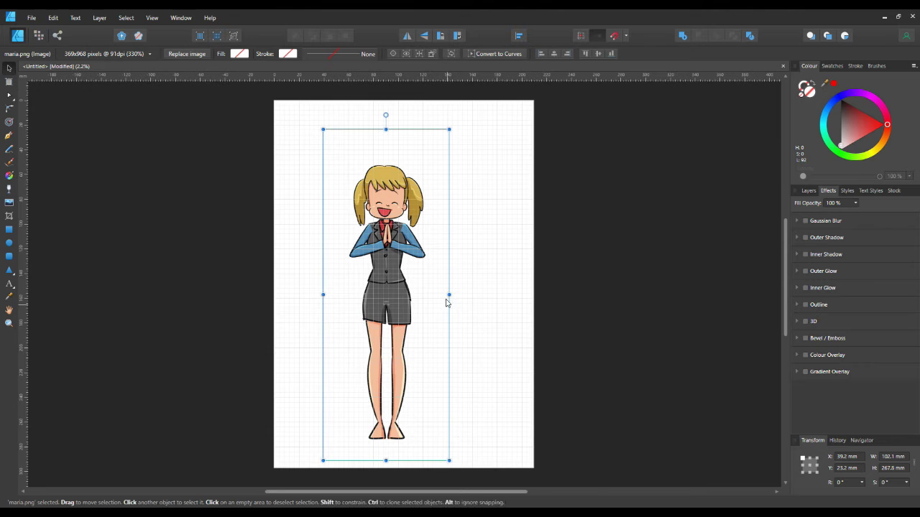
Step: Widen the image to 114.8 mm and nudge it toward the page centre
{"action": "left_click_drag", "start_coordinate": [459, 295], "coordinate": [475, 294]}
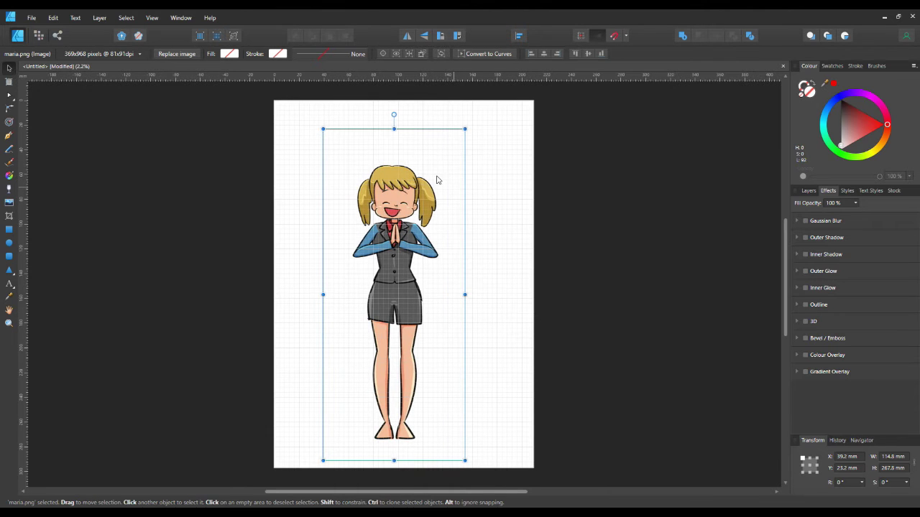
{"action": "mouse_move", "coordinate": [437, 179]}
{"action": "left_mouse_down"}
{"action": "mouse_move", "coordinate": [443, 137]}
{"action": "mouse_move", "coordinate": [440, 170]}
{"action": "mouse_move", "coordinate": [439, 162]}
{"action": "left_mouse_up"}
{"action": "left_click", "coordinate": [611, 276]}
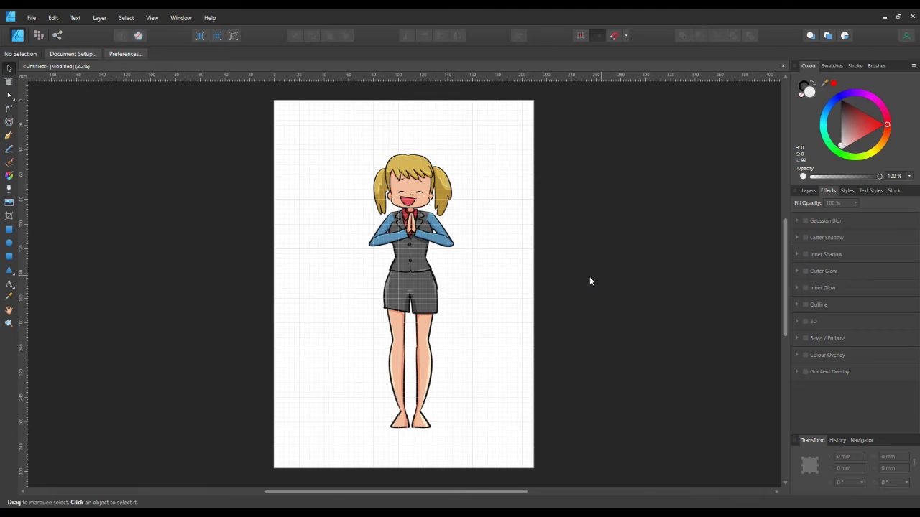
{"action": "left_click", "coordinate": [393, 293]}
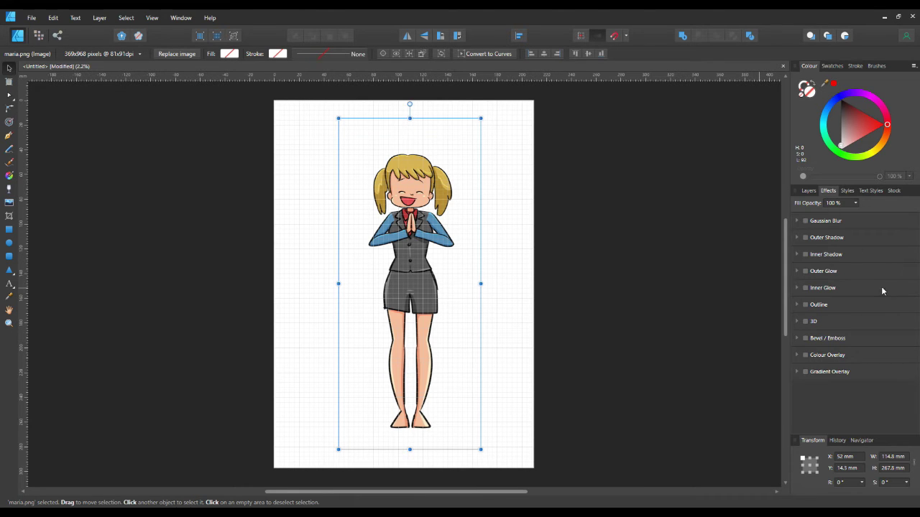
Step: Apply a 3D effect with larger radius and a soft-edged outer shadow to the girl
{"action": "left_click", "coordinate": [805, 321]}
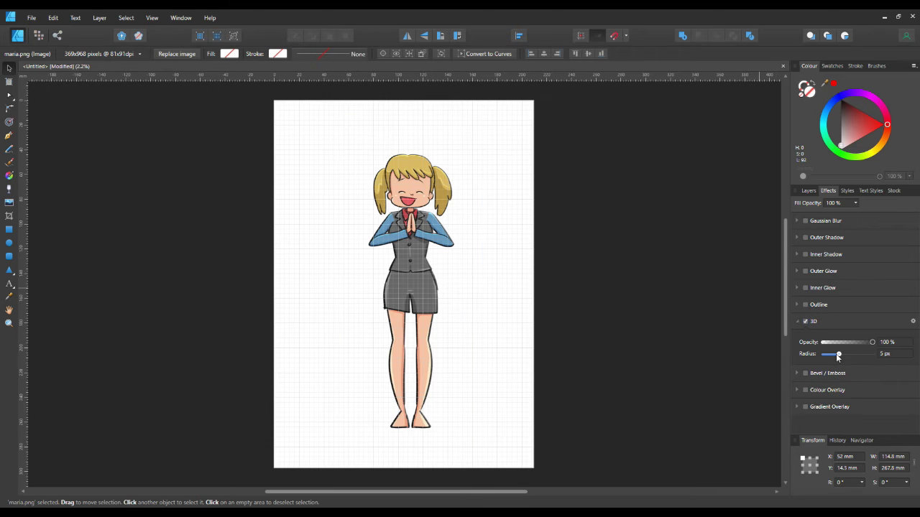
{"action": "left_click_drag", "start_coordinate": [837, 357], "coordinate": [875, 362]}
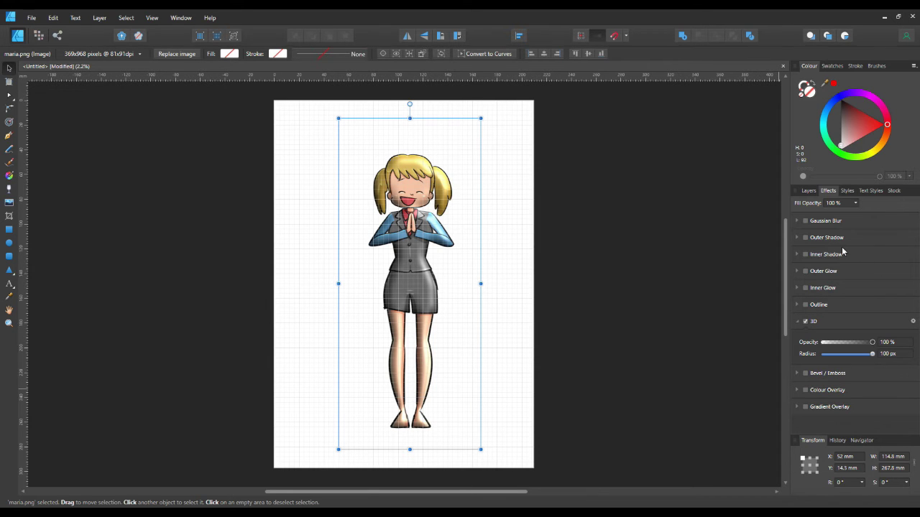
{"action": "left_click", "coordinate": [805, 238]}
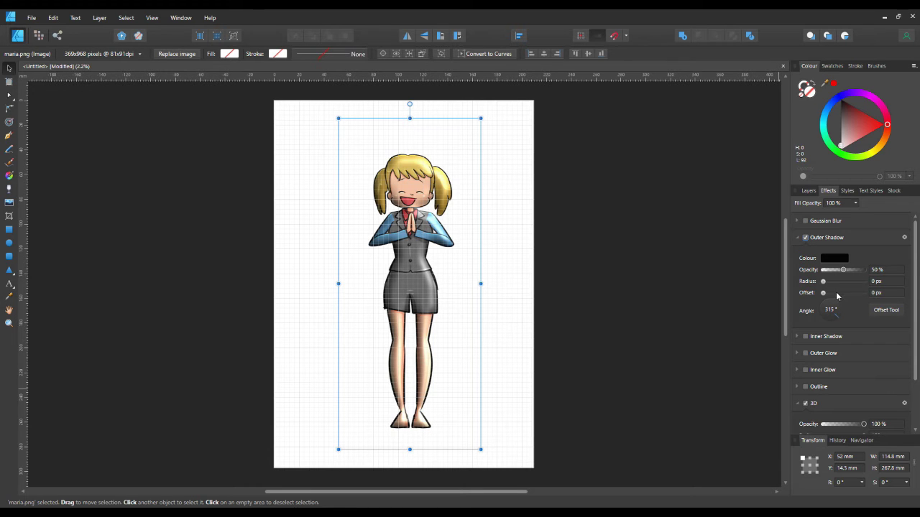
{"action": "left_click_drag", "start_coordinate": [824, 282], "coordinate": [861, 294]}
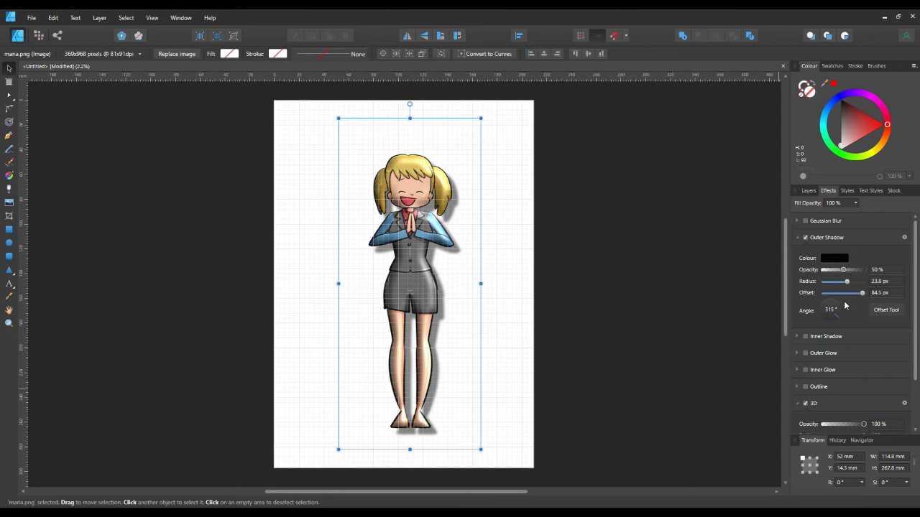
Step: Angle the outer shadow up-right and offset it far to the figure's right
{"action": "left_click_drag", "start_coordinate": [838, 320], "coordinate": [845, 302]}
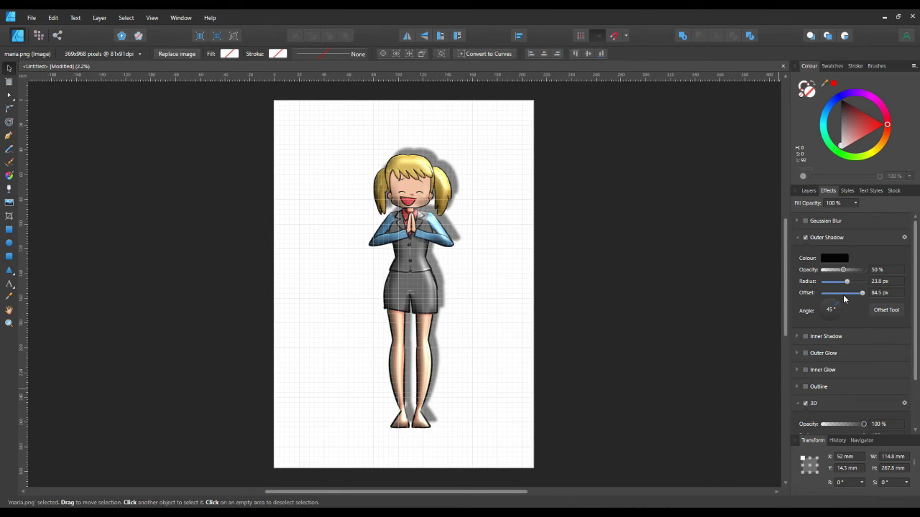
{"action": "left_click_drag", "start_coordinate": [844, 301], "coordinate": [845, 301]}
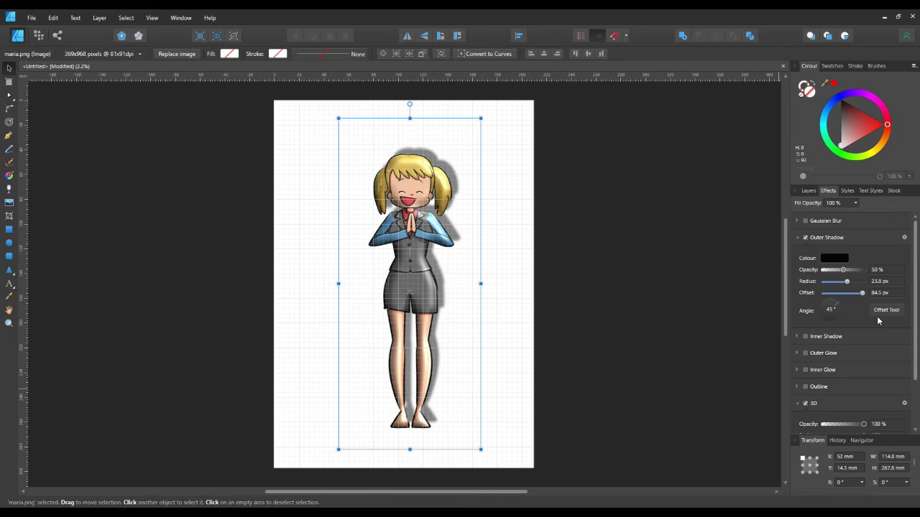
{"action": "left_click", "coordinate": [886, 311]}
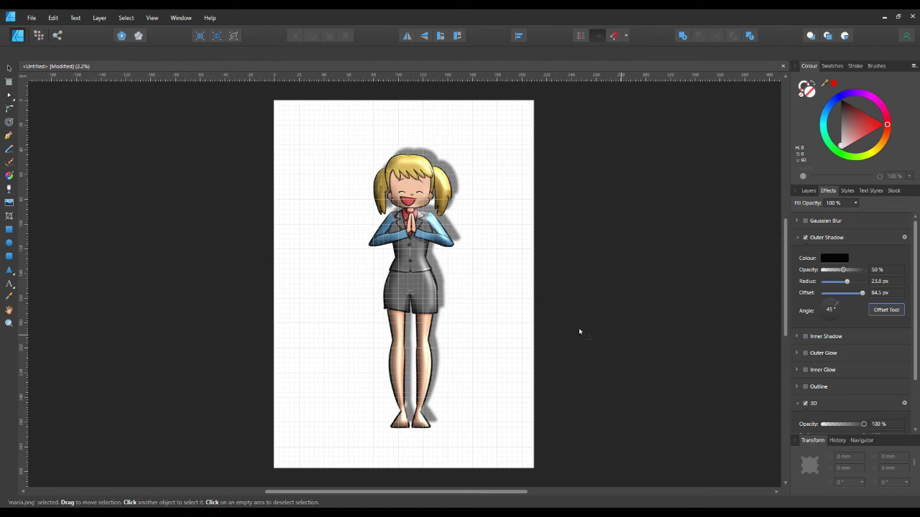
{"action": "left_click_drag", "start_coordinate": [474, 236], "coordinate": [492, 230]}
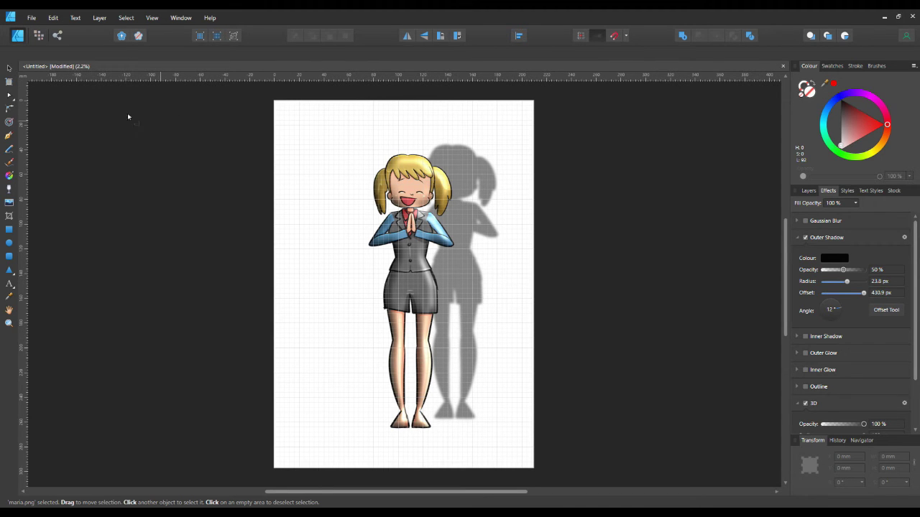
{"action": "left_click", "coordinate": [126, 17]}
Step: Select all and set PNG export to Selection Only at 1802 × 3279 px
{"action": "left_click", "coordinate": [111, 33]}
{"action": "left_click", "coordinate": [31, 17]}
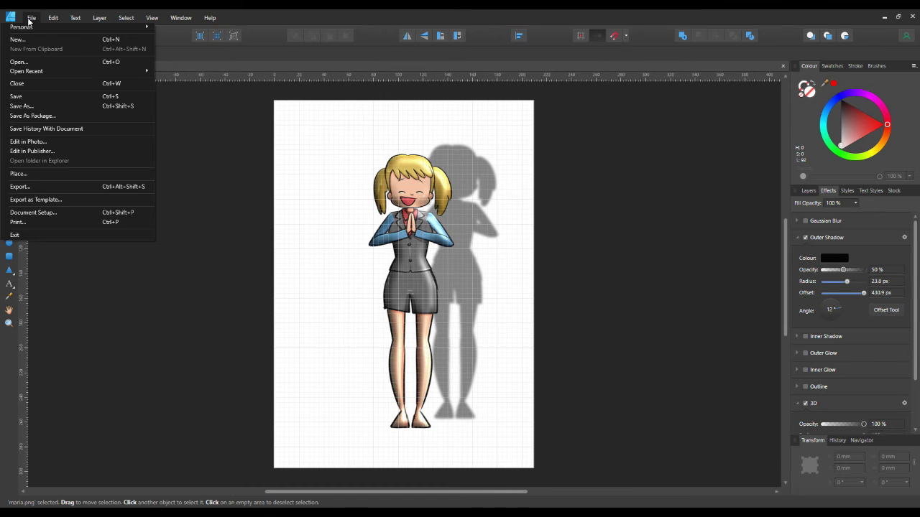
{"action": "left_click", "coordinate": [25, 187]}
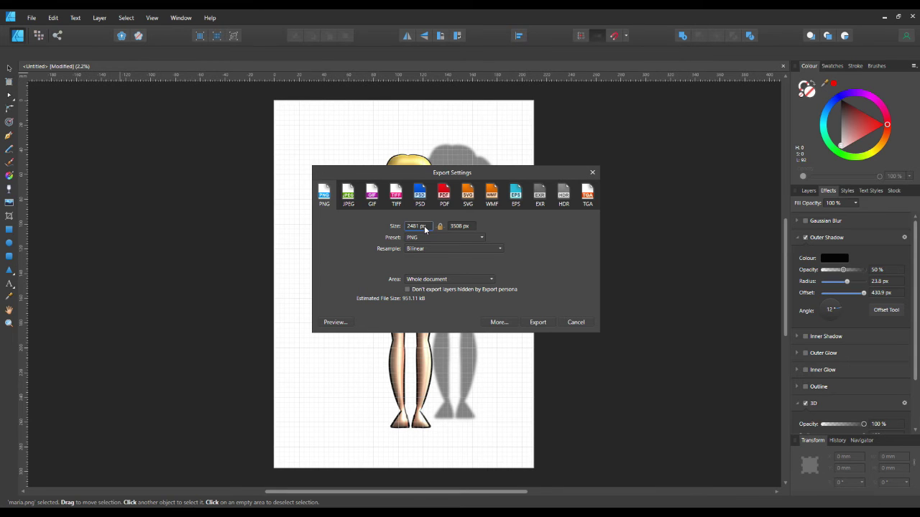
{"action": "left_click", "coordinate": [428, 228]}
{"action": "left_click", "coordinate": [424, 226]}
{"action": "left_click", "coordinate": [489, 281]}
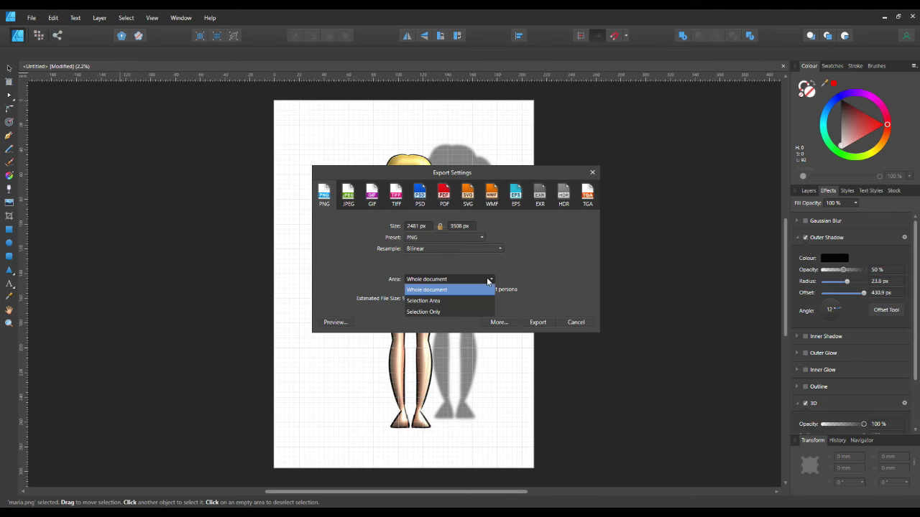
{"action": "left_click", "coordinate": [435, 314]}
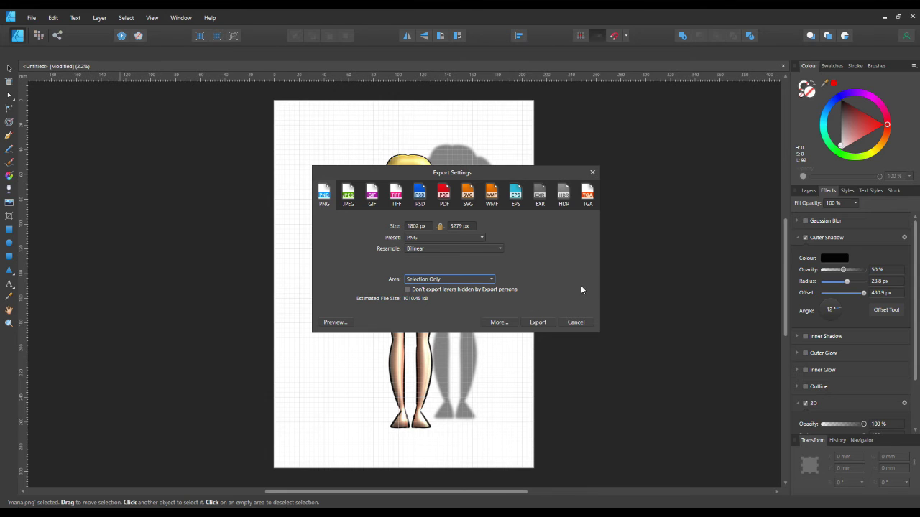
Step: Export the shaded artwork to the Pictures folder as maria1.png
{"action": "left_click", "coordinate": [544, 324]}
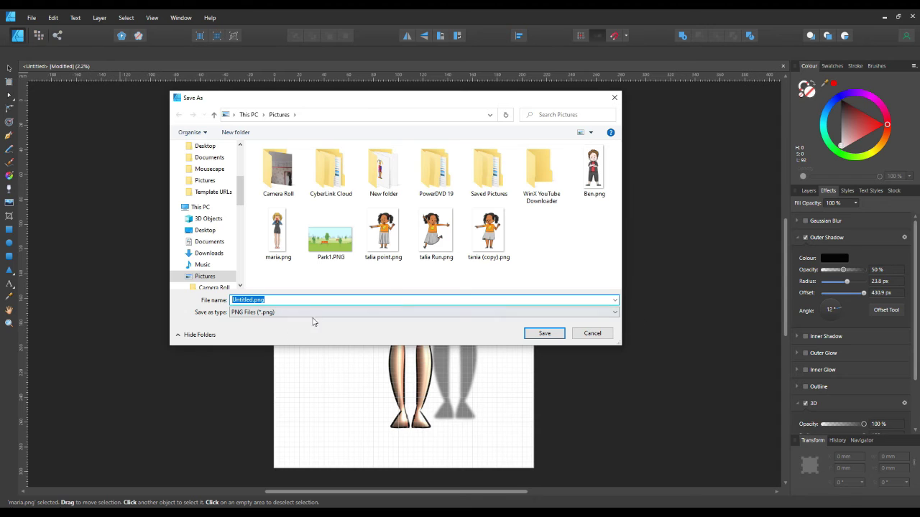
{"action": "left_click", "coordinate": [278, 260]}
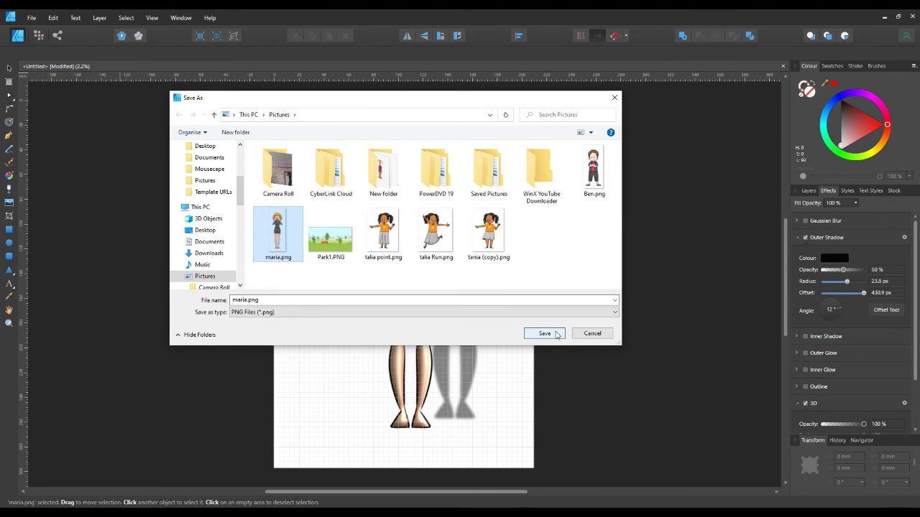
{"action": "double_click", "coordinate": [245, 302]}
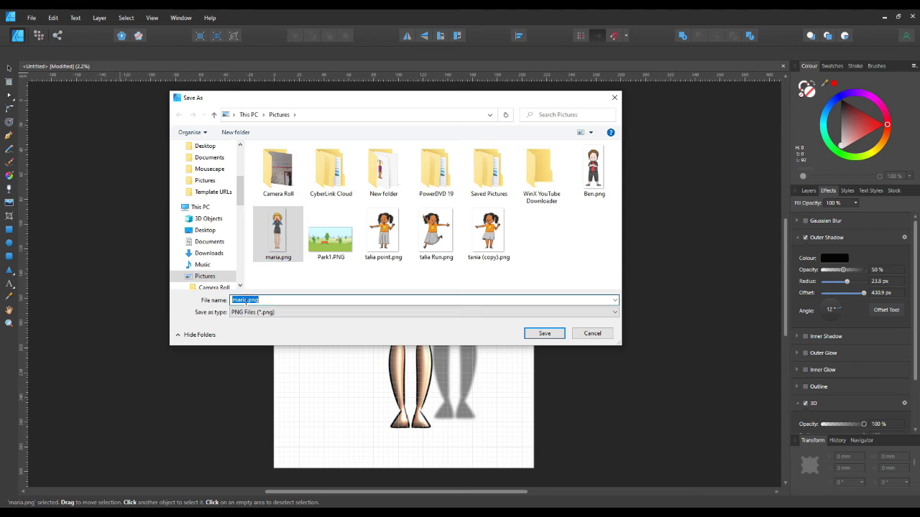
{"action": "left_click", "coordinate": [245, 301]}
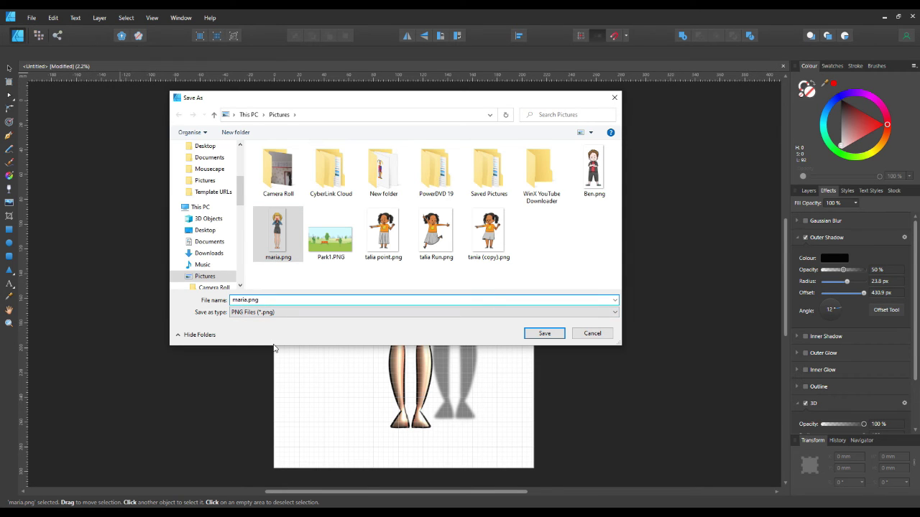
{"action": "type", "text": "1"}
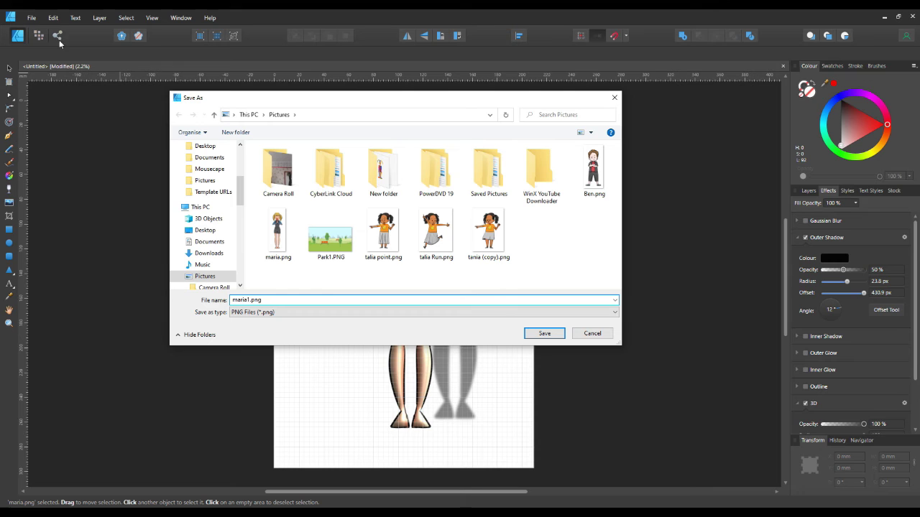
{"action": "left_click", "coordinate": [544, 332]}
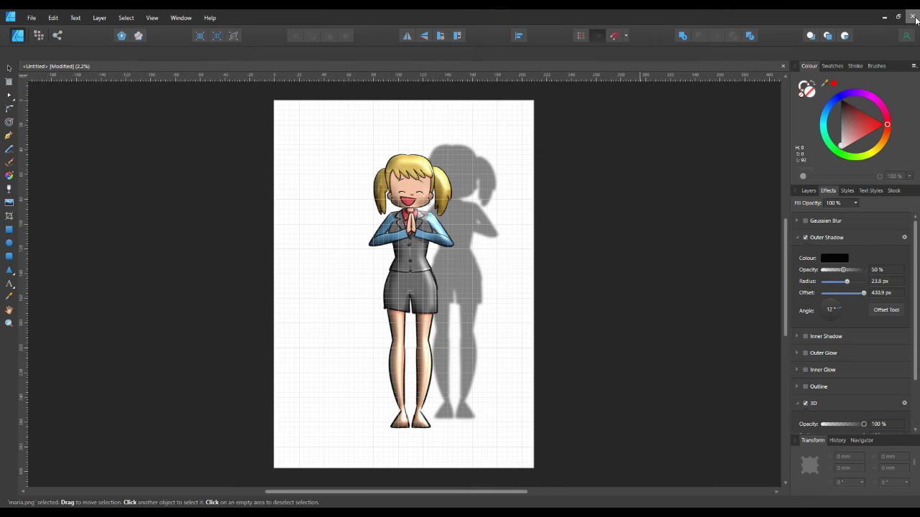
Step: Close Affinity Designer without saving the Untitled document
{"action": "left_click", "coordinate": [914, 19]}
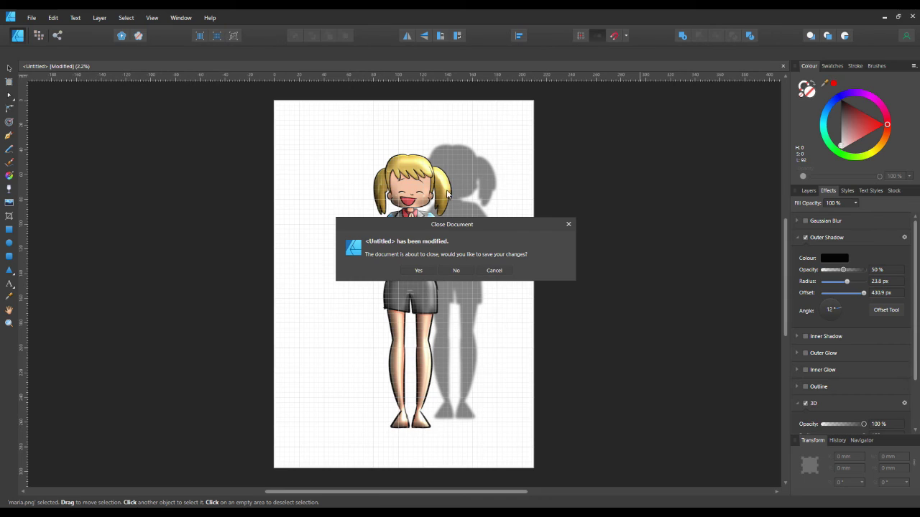
{"action": "left_click", "coordinate": [456, 271]}
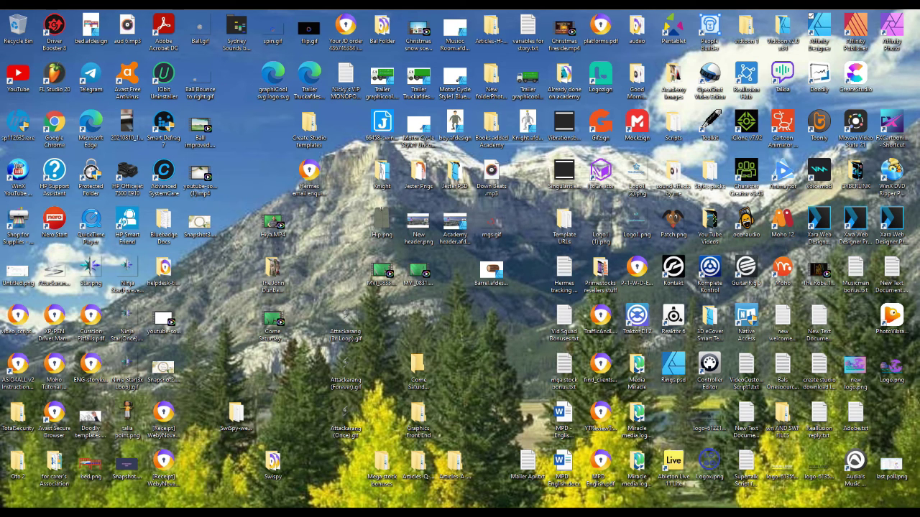
Step: Browse to the Pictures folder in a maximised File Explorer and open the exported maria1.png
{"action": "key", "text": "super+e"}
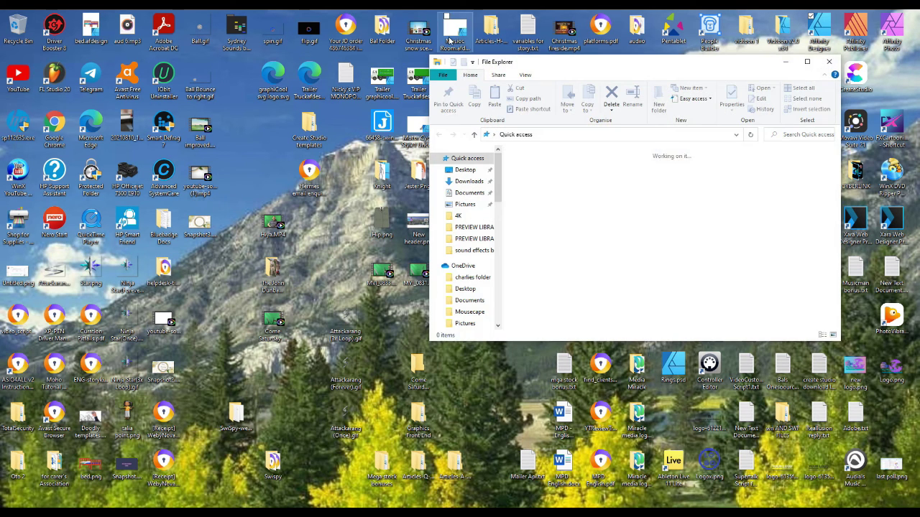
{"action": "double_click", "coordinate": [676, 209]}
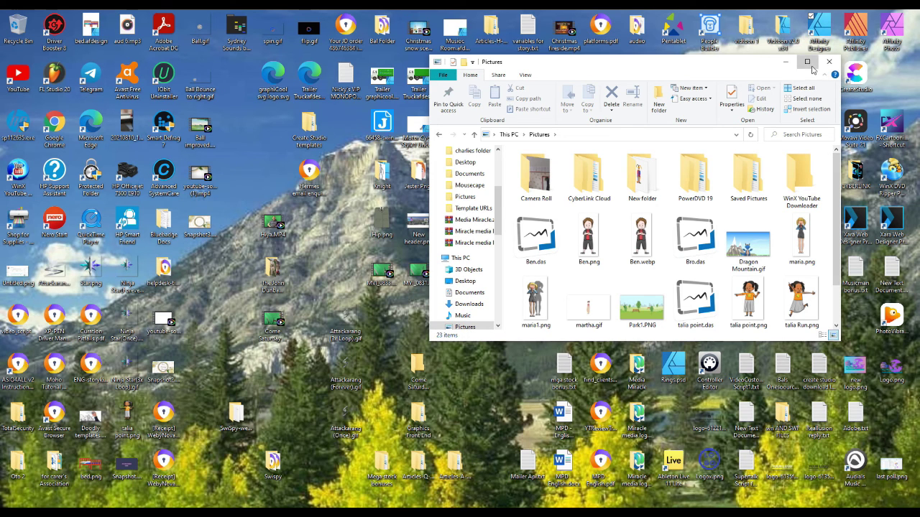
{"action": "left_click", "coordinate": [807, 61]}
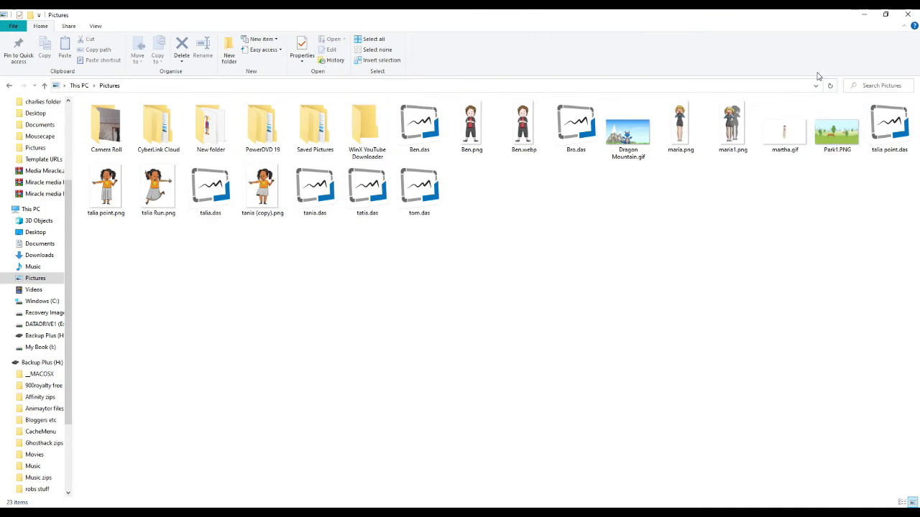
{"action": "left_click", "coordinate": [727, 129]}
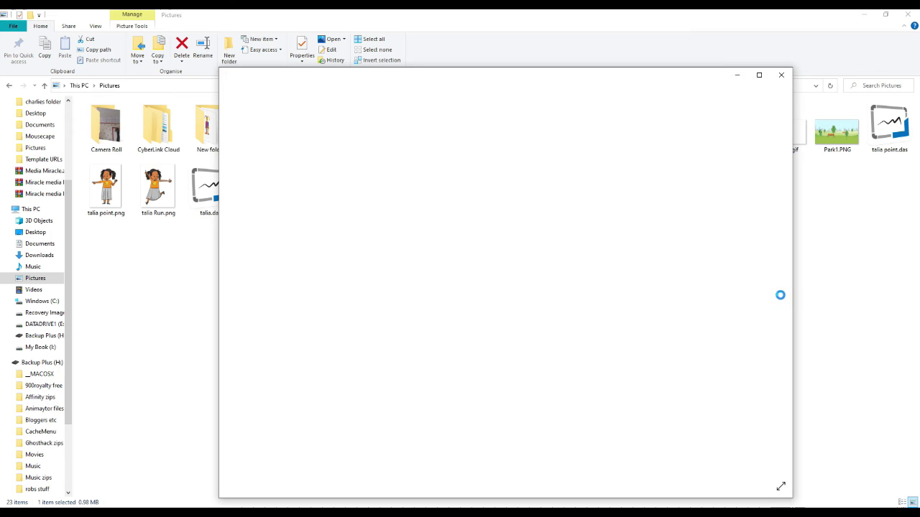